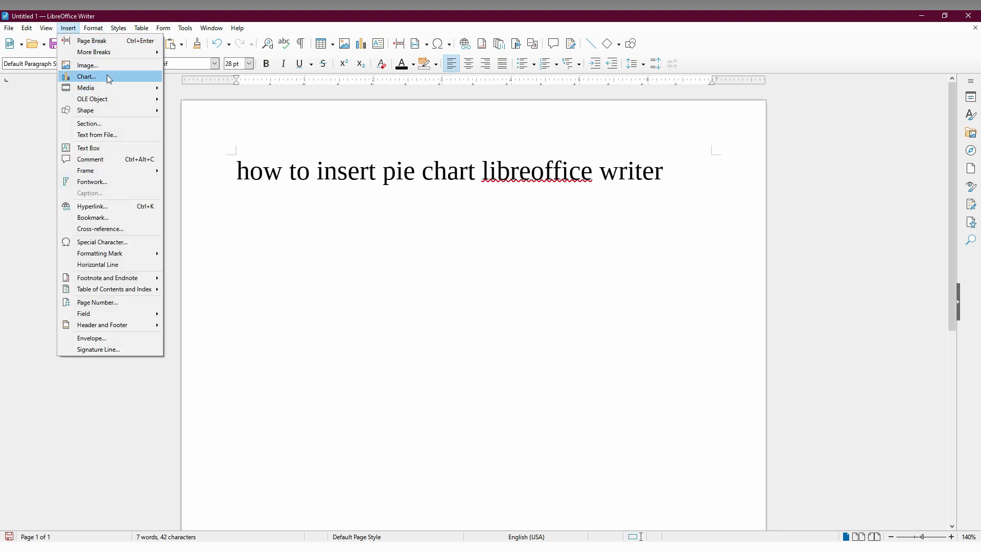
- Insert a default column chart of Rows 1–4 below the title
click(363, 43)
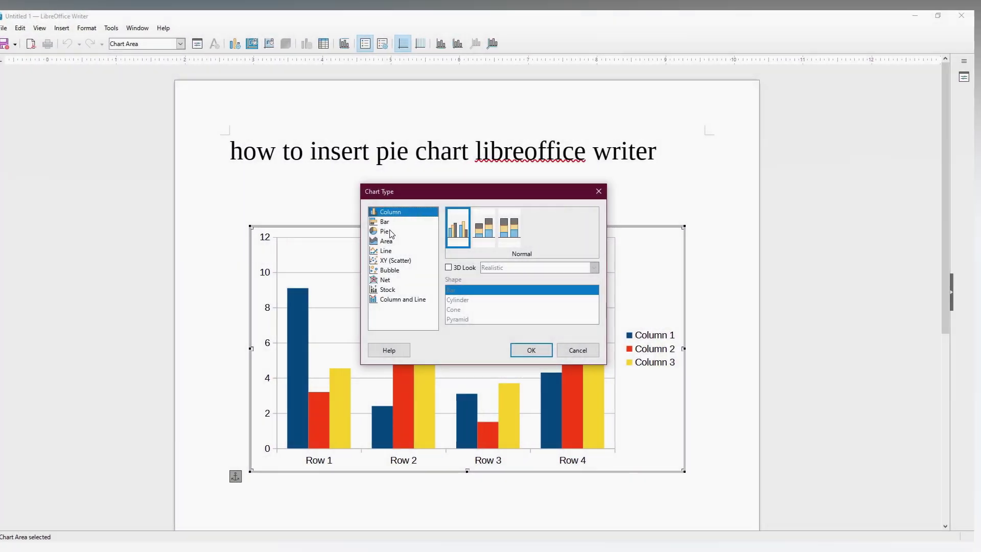
- Make the chart a pie type, preview donut variants, and enable Realistic 3D Look
click(388, 232)
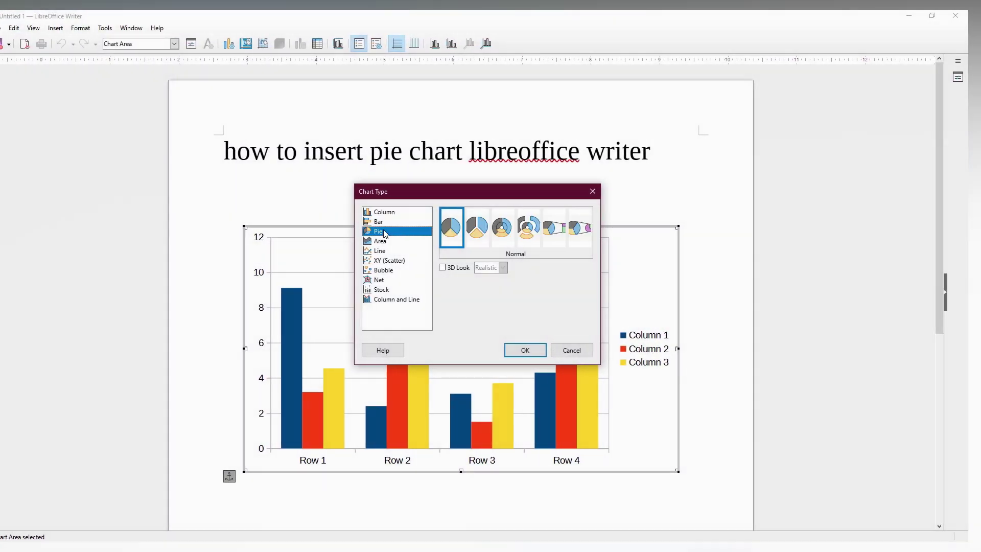
mouse_move(483, 189)
mouse_down()
mouse_move(91, 128)
mouse_move(139, 227)
mouse_up()
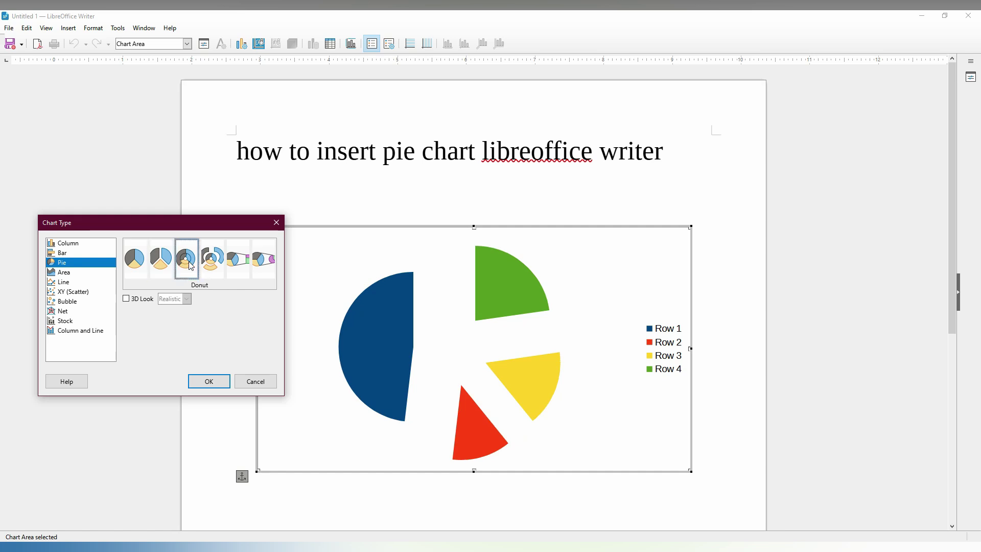
click(219, 265)
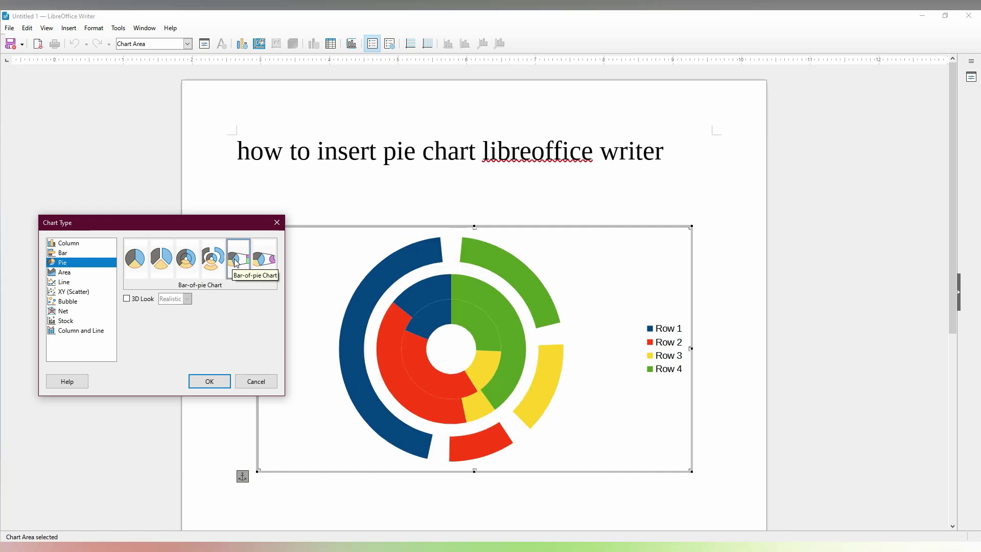
click(268, 265)
click(147, 300)
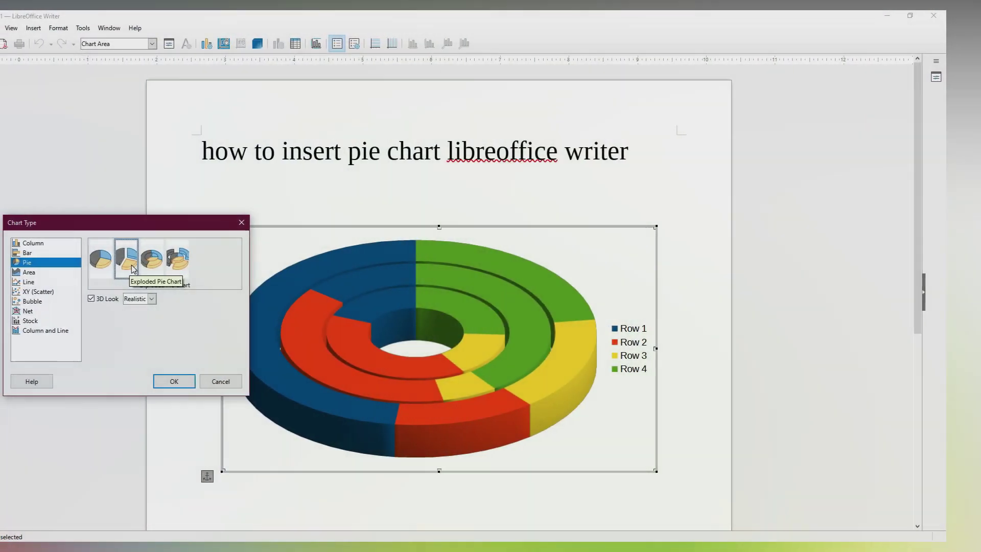
- After previewing Exploded Pie and Donut, apply the Normal 3D Realistic pie
click(185, 265)
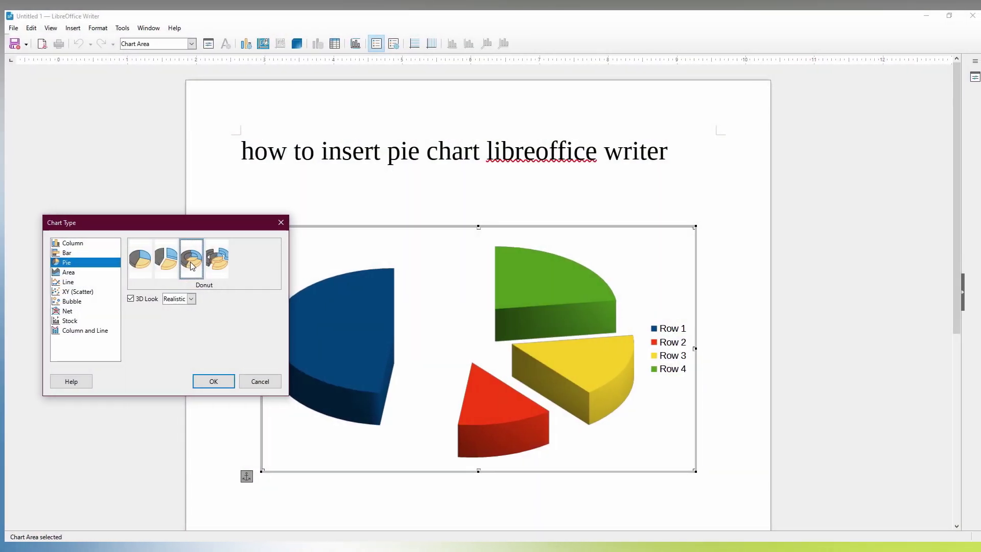
click(196, 266)
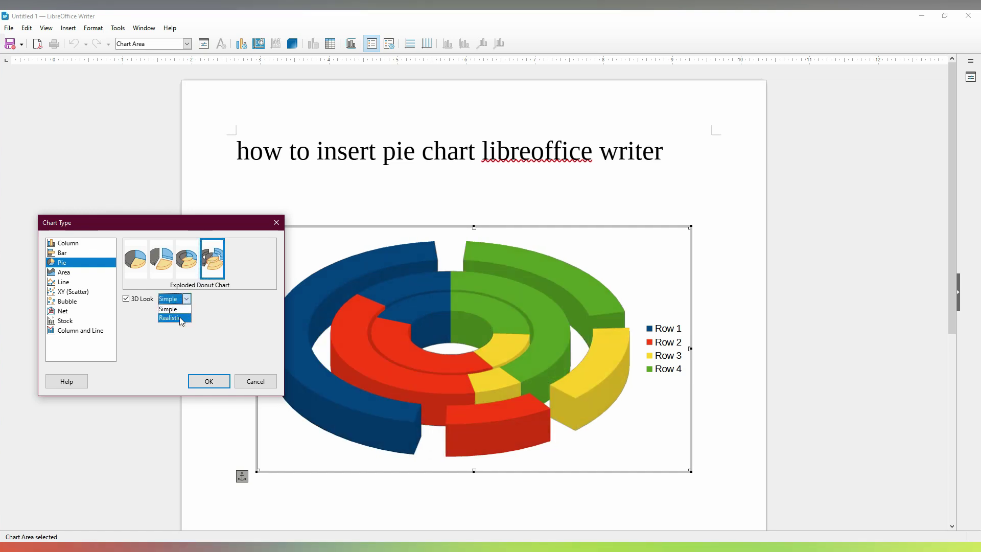
click(136, 263)
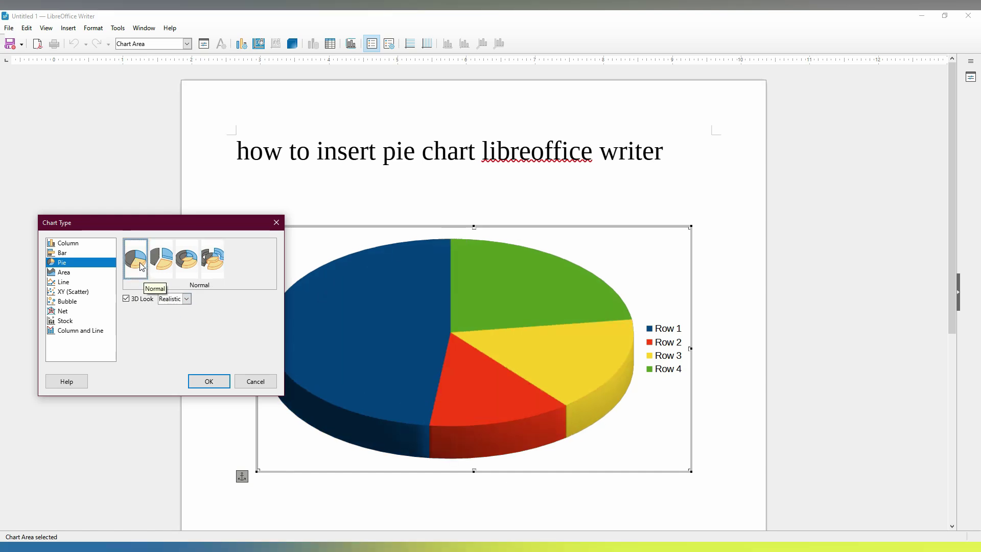
click(205, 382)
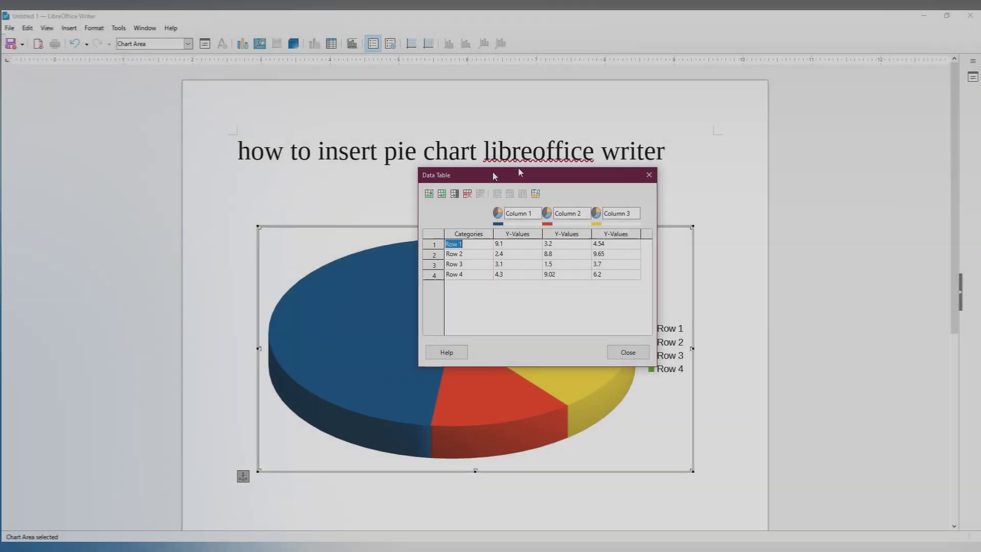
- Enter 5 for each of Row 2's three values, then close the data table
drag(493, 176, 708, 107)
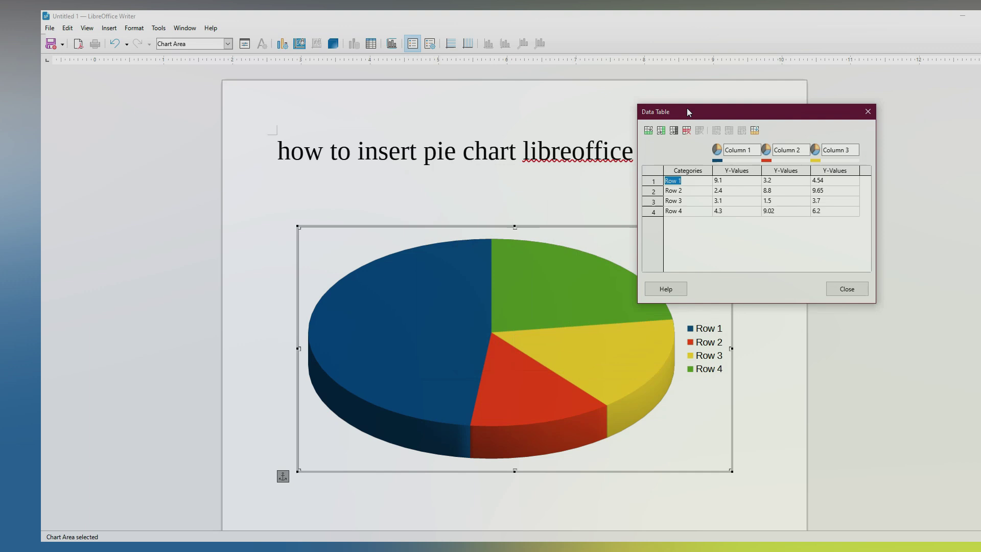
click(673, 188)
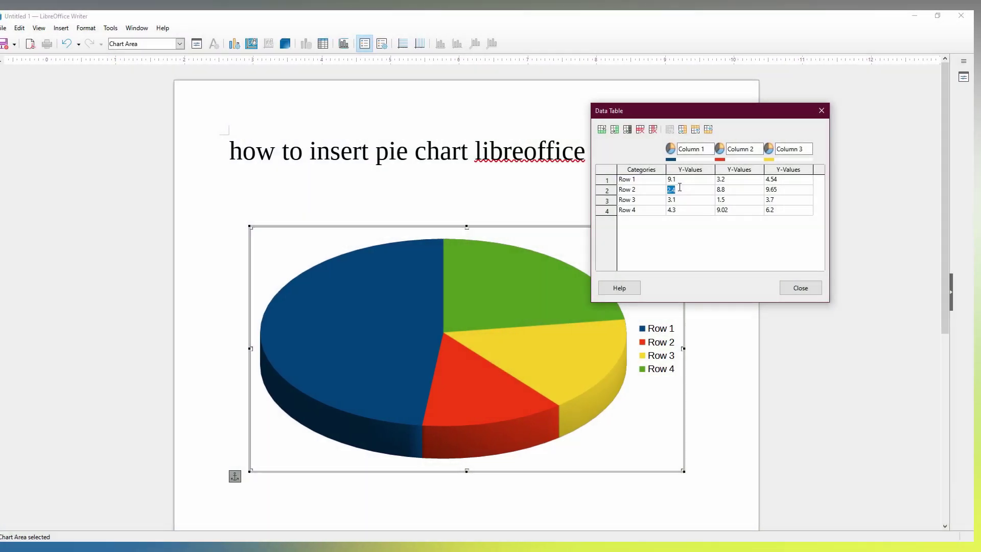
text(5)
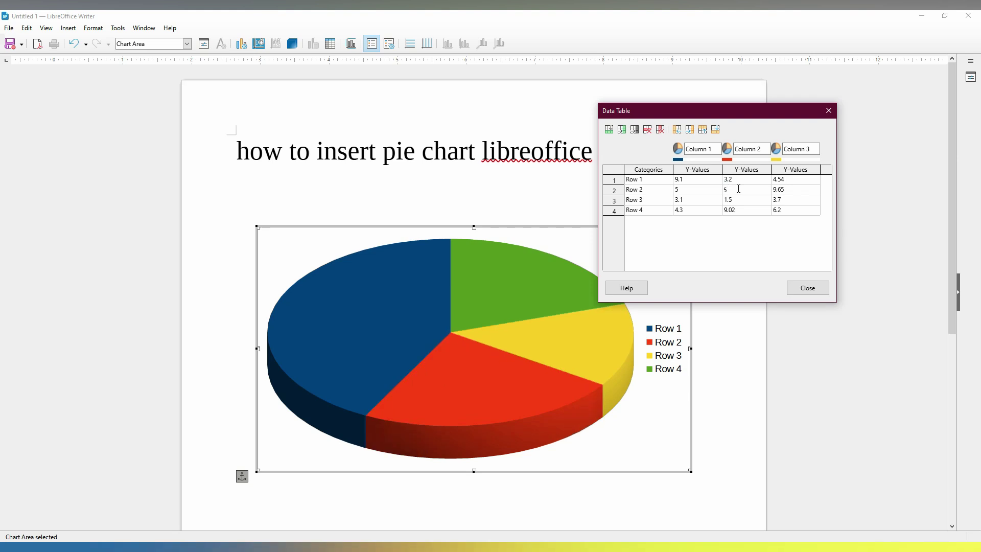
click(803, 290)
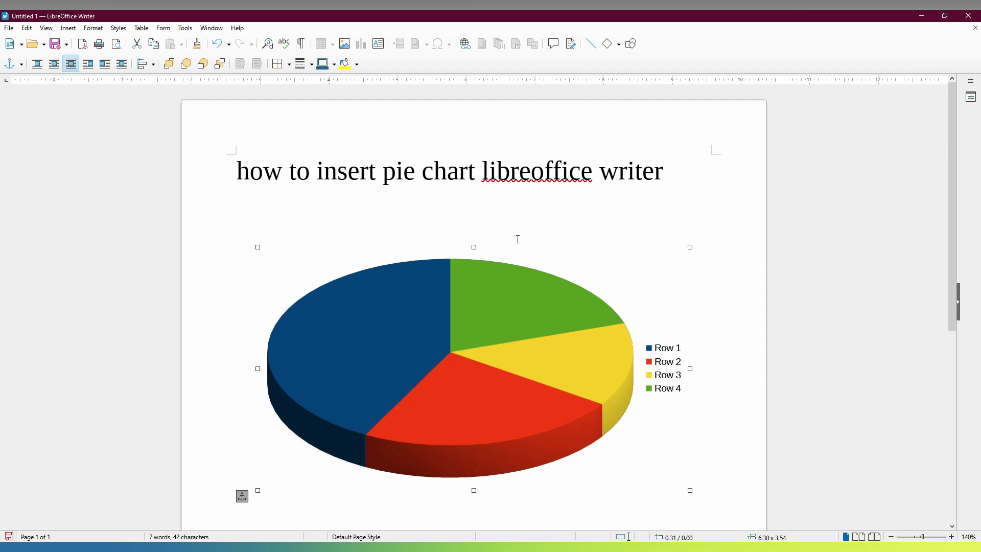
- Reopen the chart and browse the Legend dialog tabs to its text effects options
double_click(671, 345)
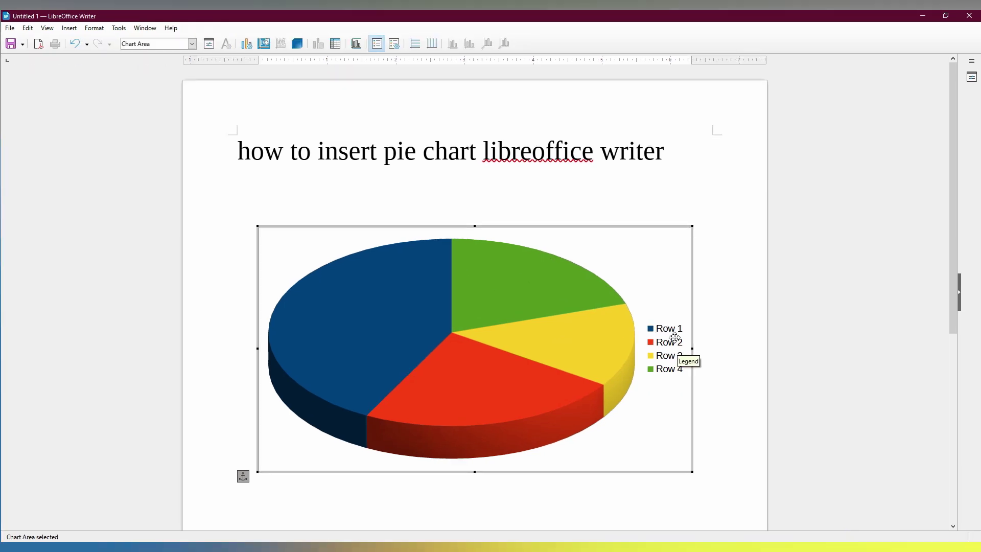
click(401, 45)
click(406, 152)
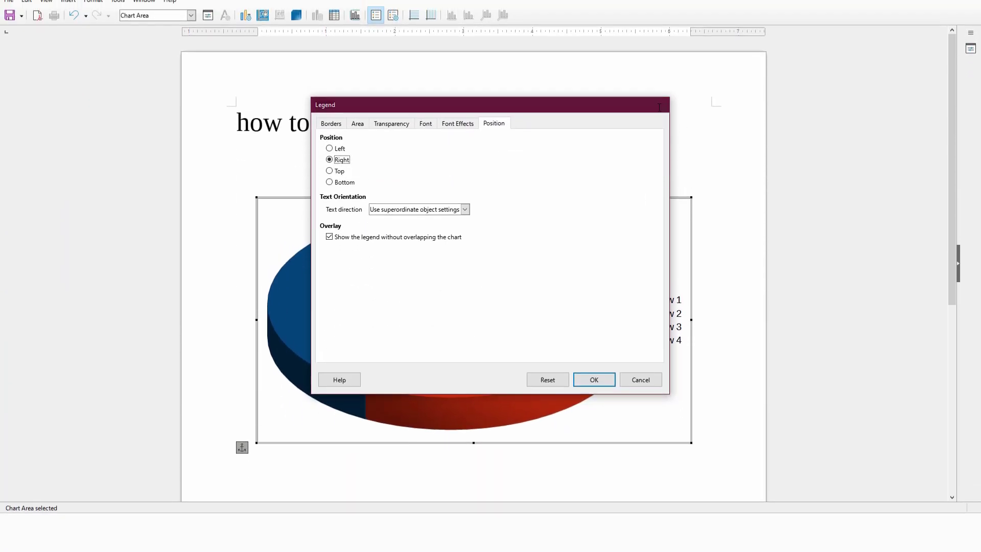
click(662, 119)
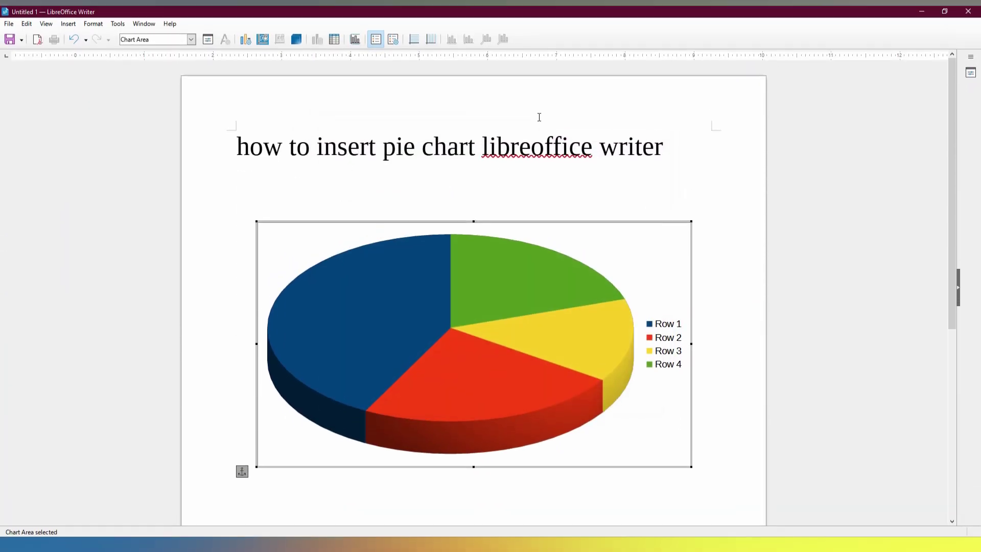